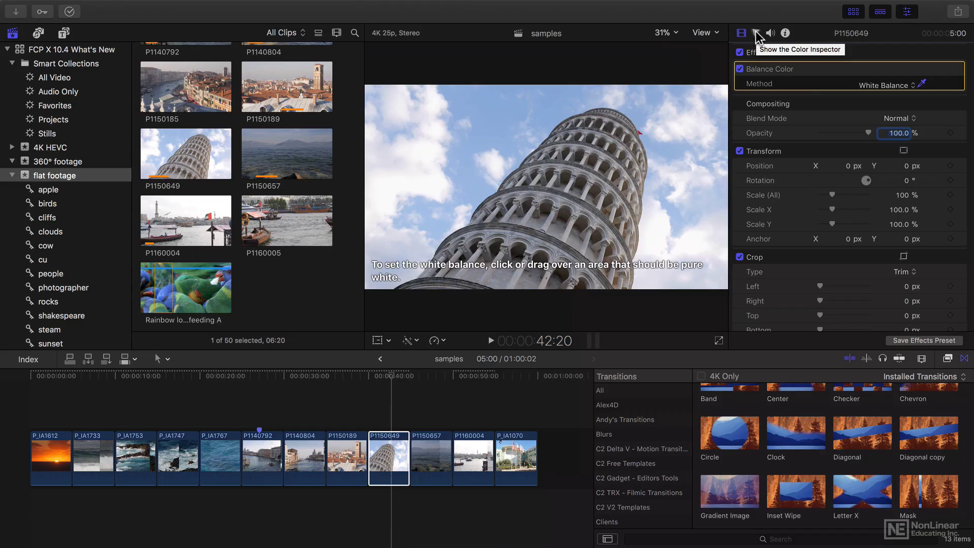
- Open the Color Inspector for the Leaning Tower clip P1150649
left_click(429, 80)
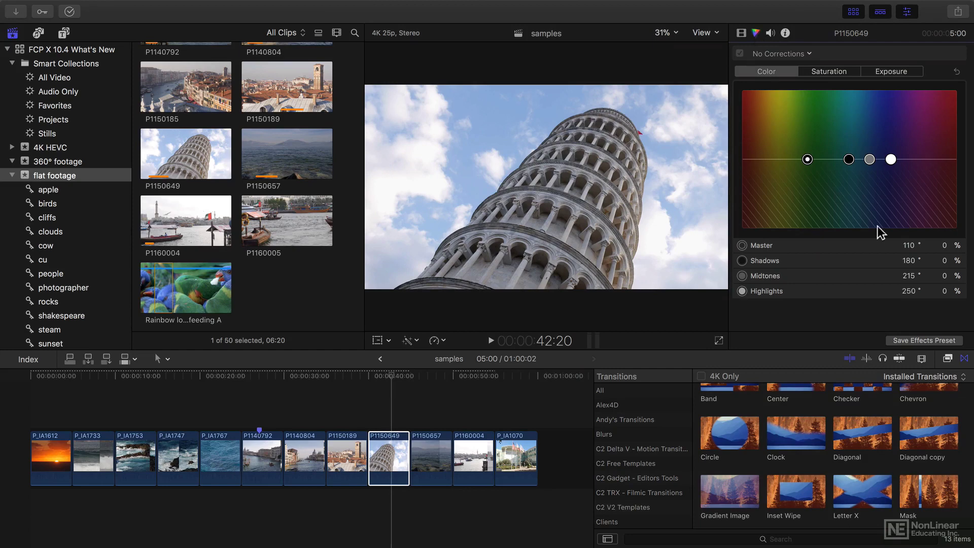
- Hide the Transitions browser, expand the inspector to full height, and open the Add Correction menu
left_click(964, 358)
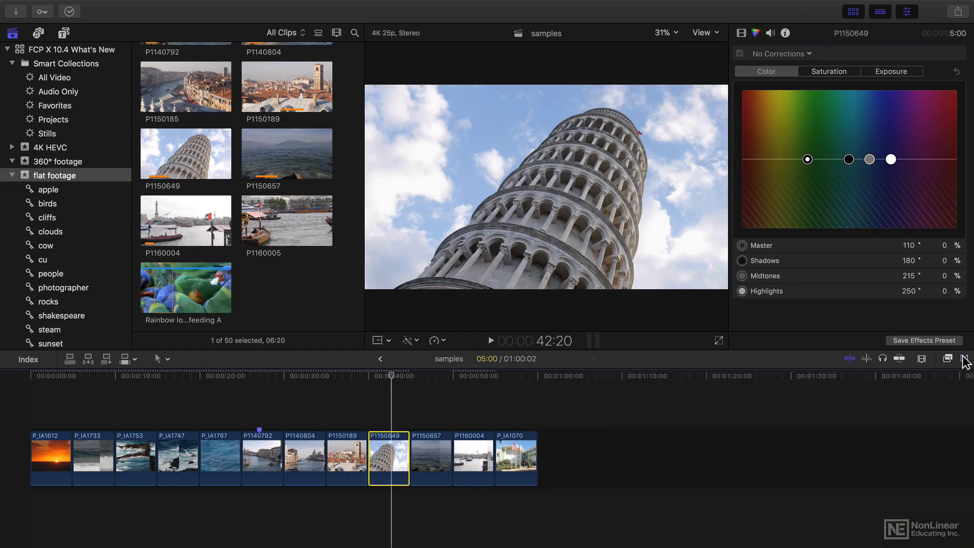
double_click(854, 30)
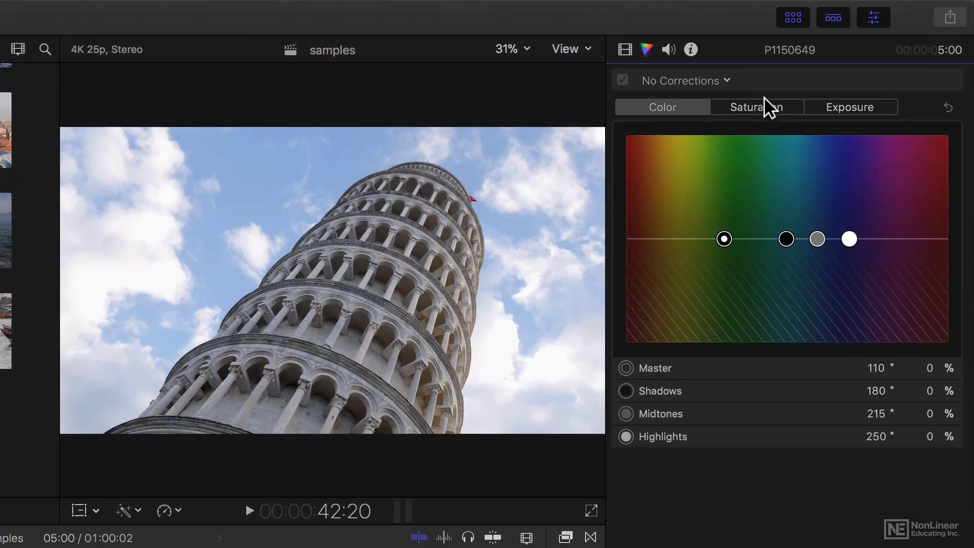
left_click(777, 97)
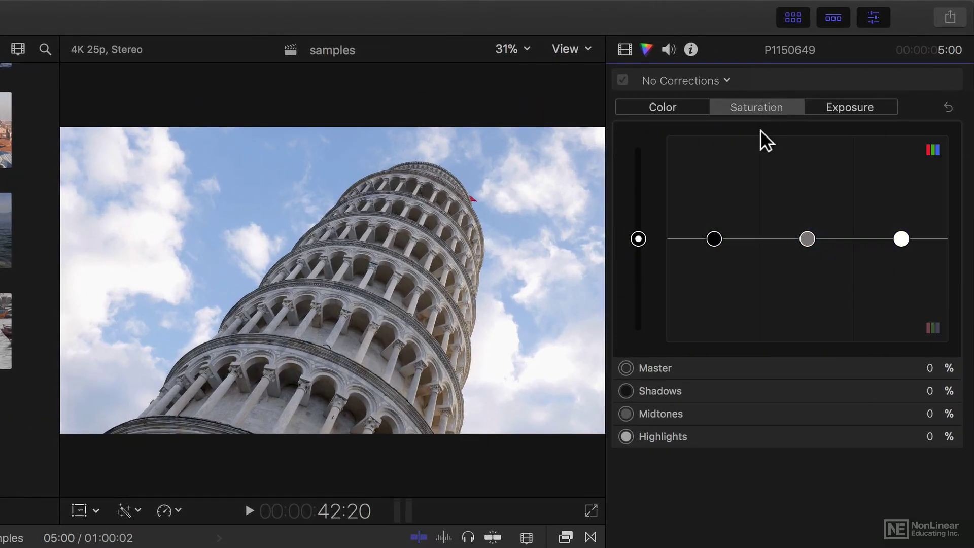
left_click(843, 103)
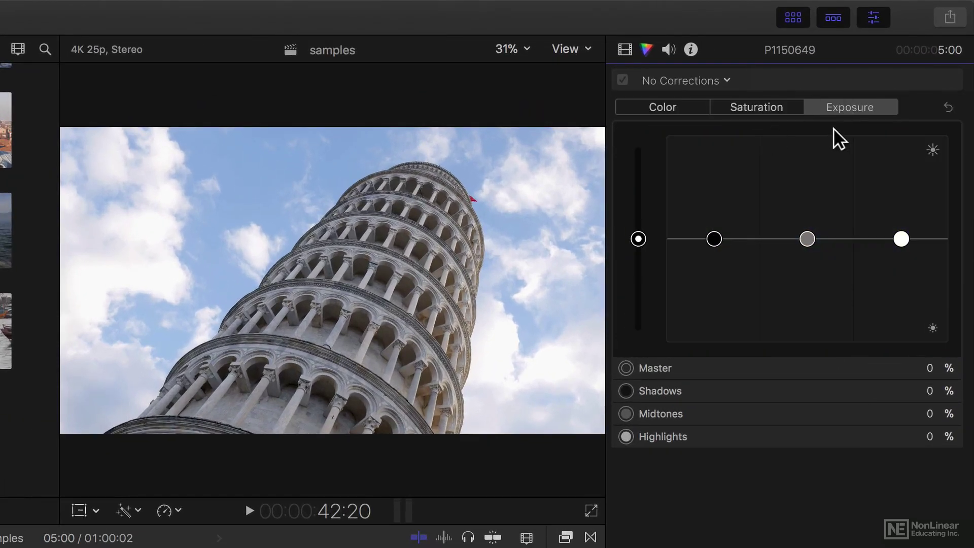
left_click(760, 104)
left_click(675, 105)
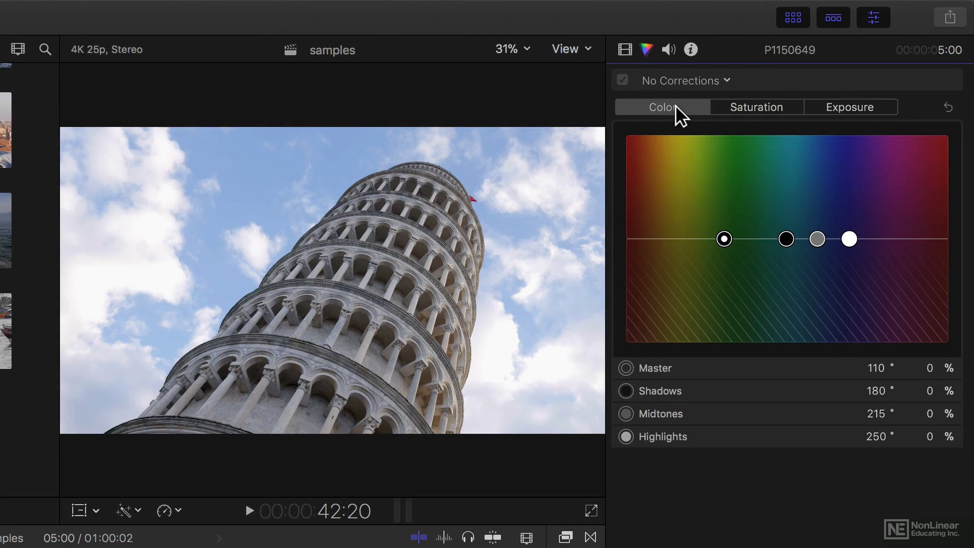
left_click(726, 81)
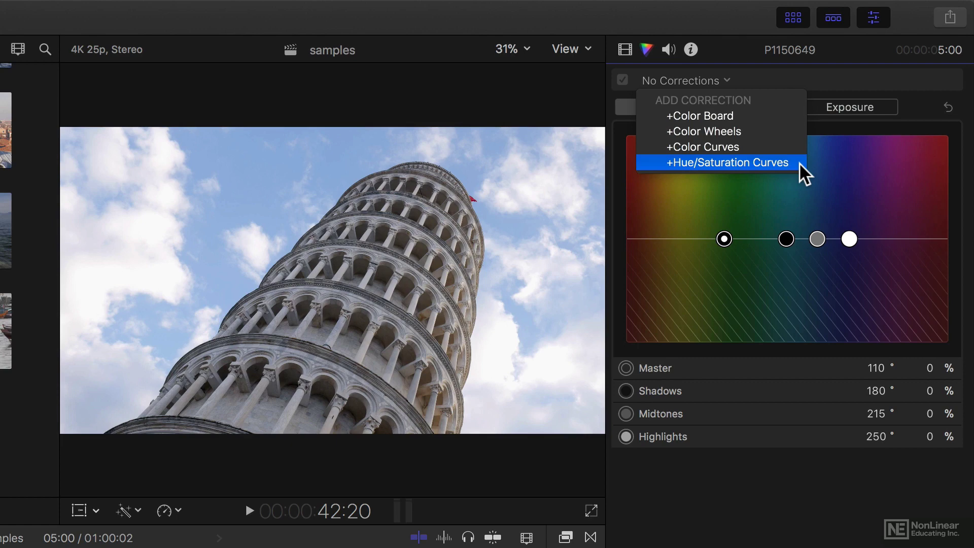
- Add a Color Wheels correction, tweak then reset the Master wheel, and show the RGB Overlay scope
left_click(772, 132)
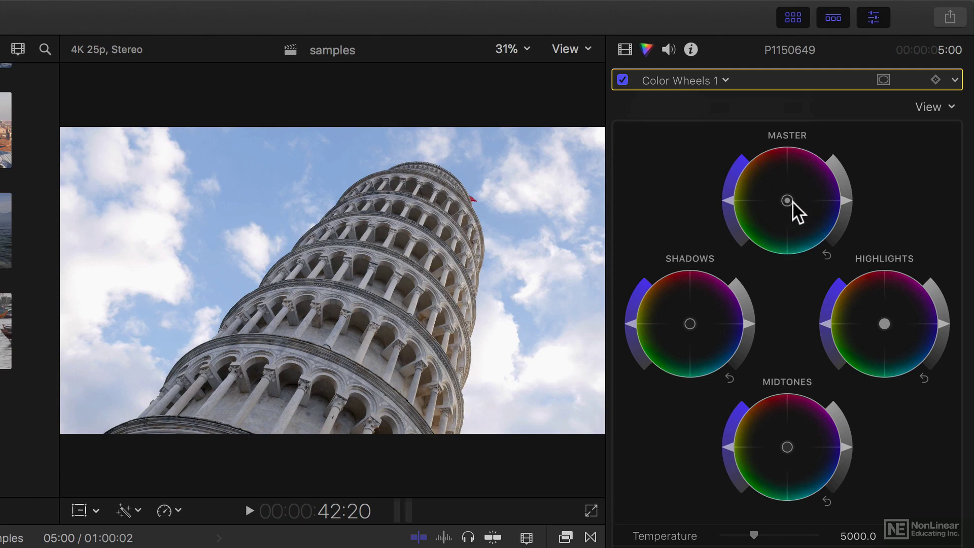
mouse_move(785, 202)
left_mouse_down()
mouse_move(785, 187)
mouse_move(758, 195)
mouse_move(807, 218)
mouse_move(804, 166)
mouse_move(769, 202)
mouse_move(781, 206)
left_mouse_up()
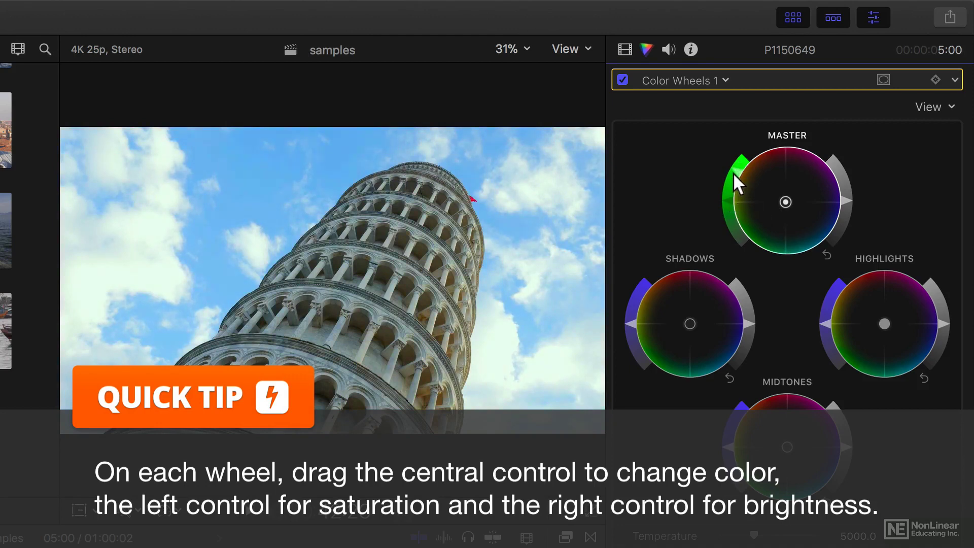
left_click_drag(743, 160, 725, 196)
left_click_drag(846, 199, 843, 175)
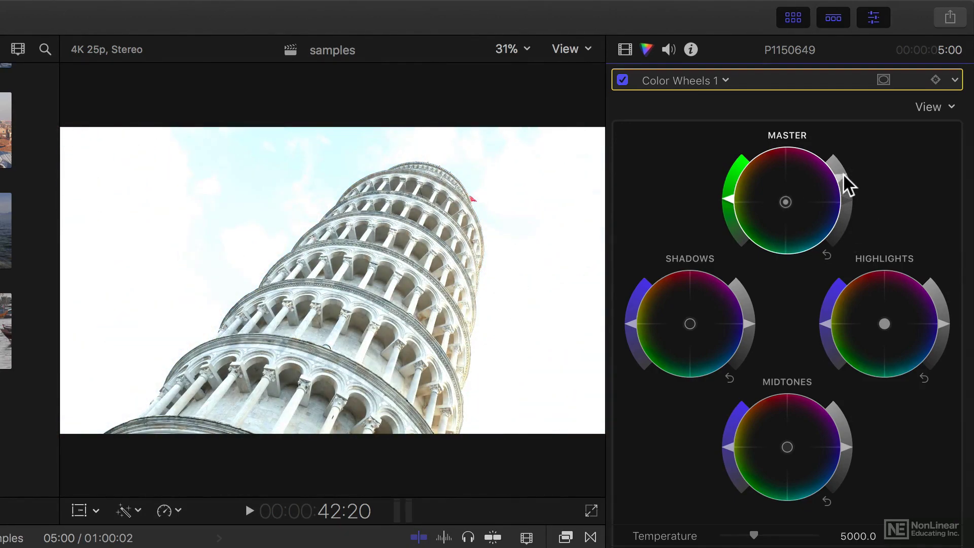
left_click(827, 253)
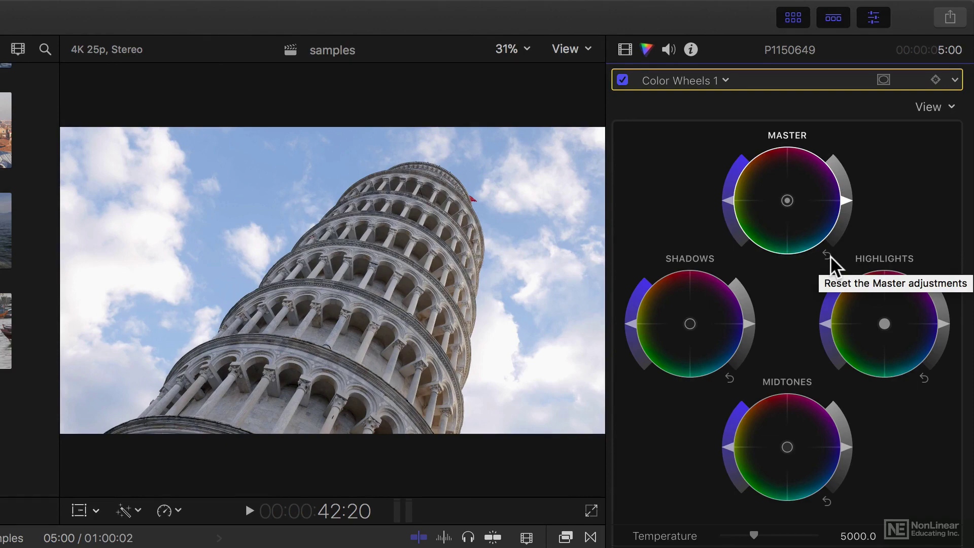
key("super+7")
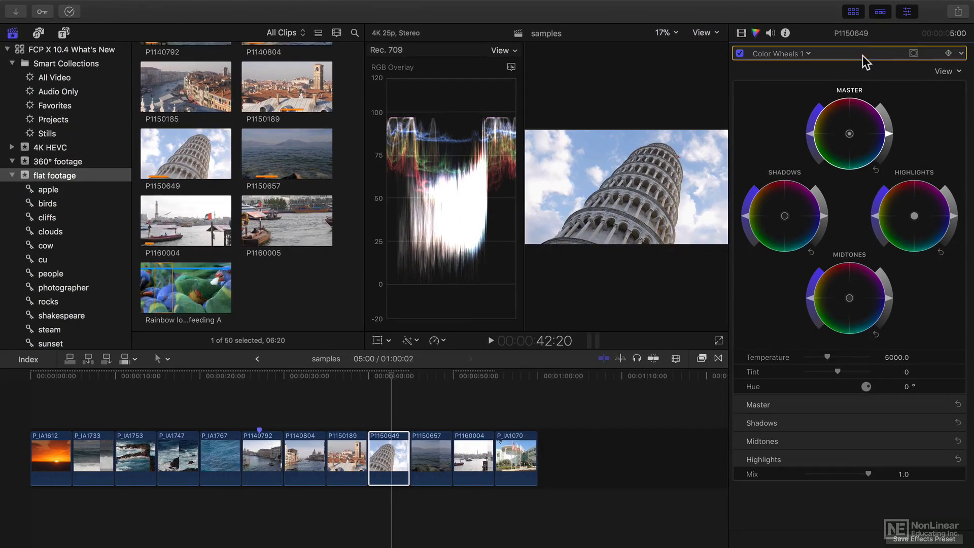
- Hide the clip browser, darken the shadows and midtones, and brighten the highlights
left_click(855, 12)
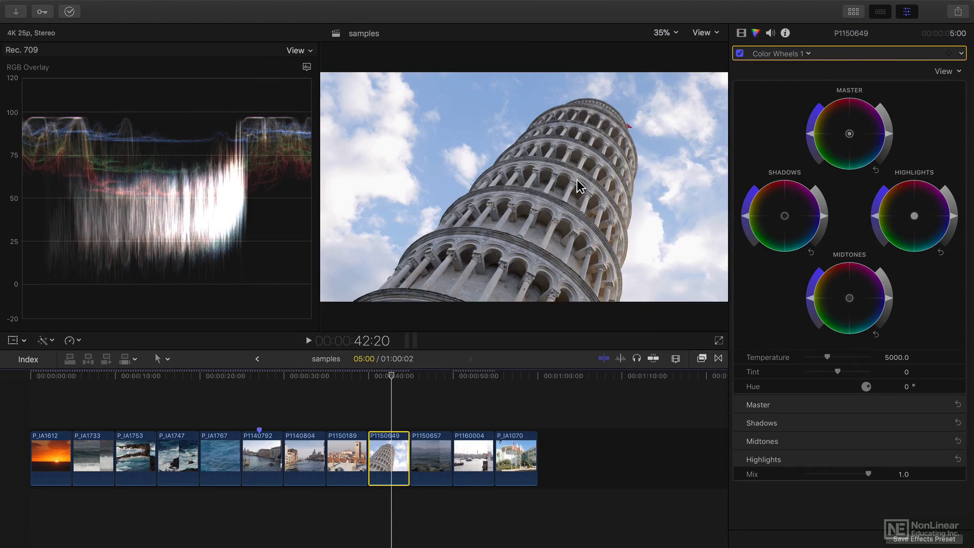
left_click_drag(822, 214, 821, 222)
left_click_drag(955, 223, 953, 208)
left_click_drag(890, 304, 890, 311)
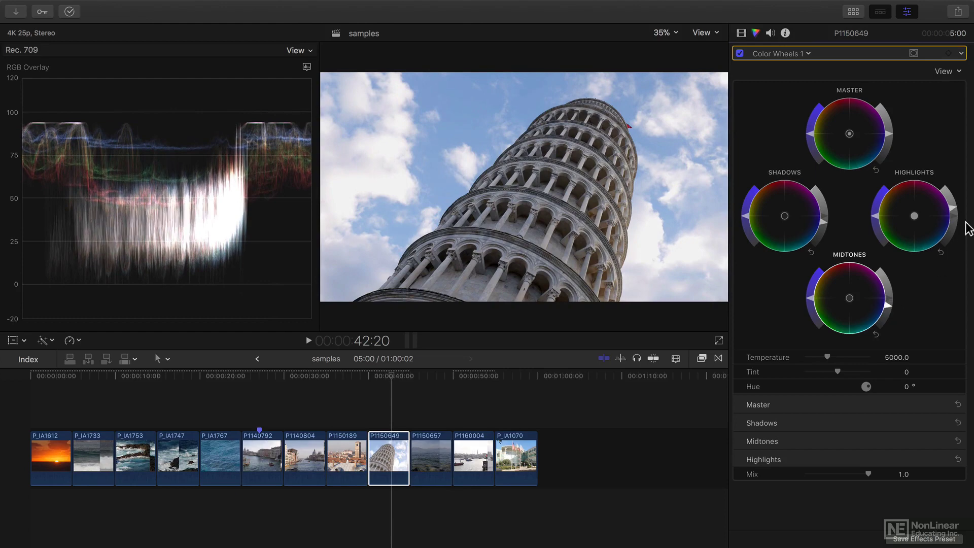
left_click_drag(954, 213, 949, 223)
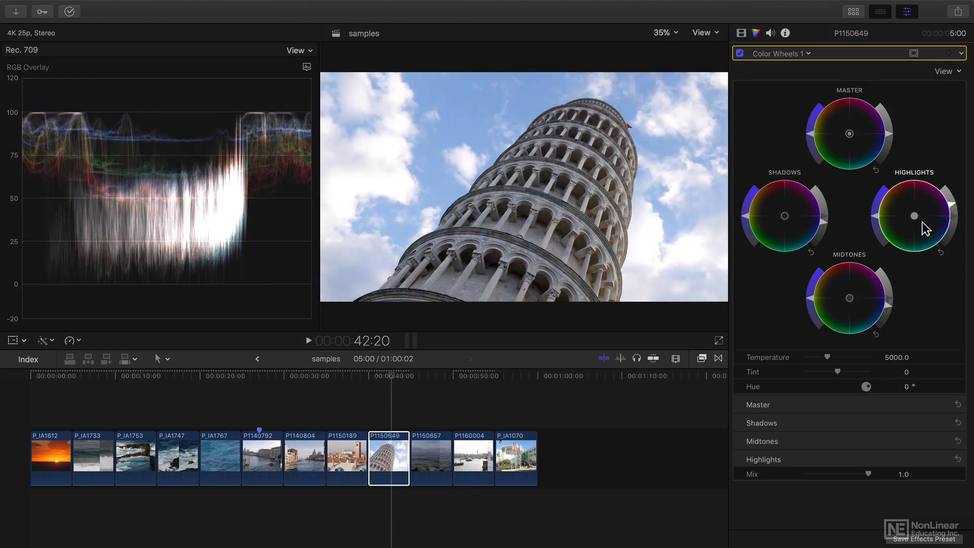
- Reduce shadow saturation, brighten the midtones, and nudge the Highlights color toward cyan-green
left_click_drag(746, 215, 748, 206)
left_click_drag(810, 303, 812, 293)
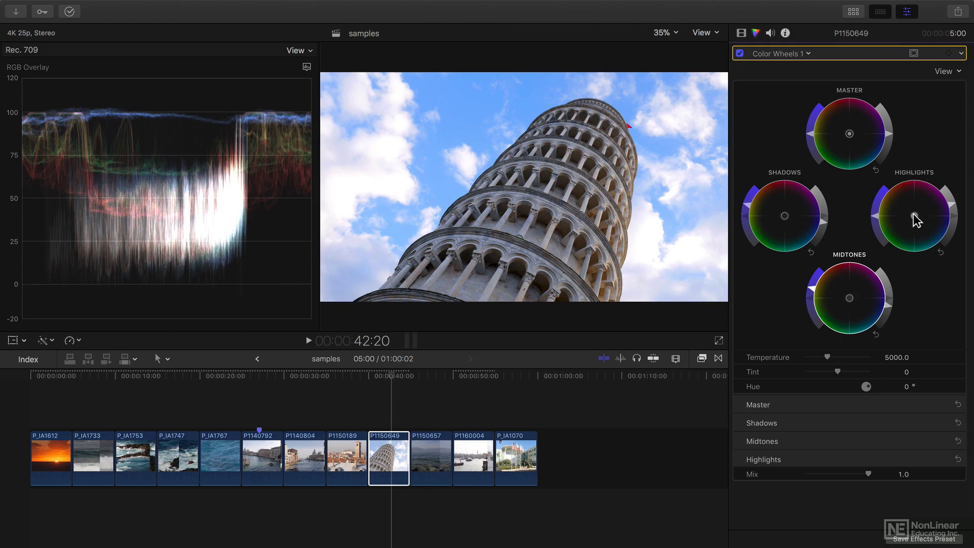
left_click_drag(915, 219, 912, 220)
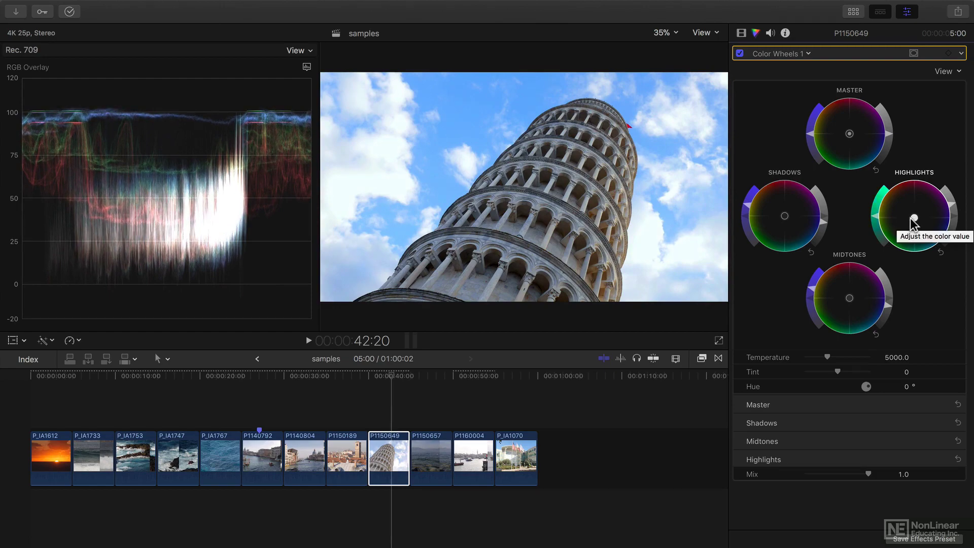
- Set lake clip P1150657's Balance Color to White Balance, sampling a white area in the viewer
left_click(427, 454)
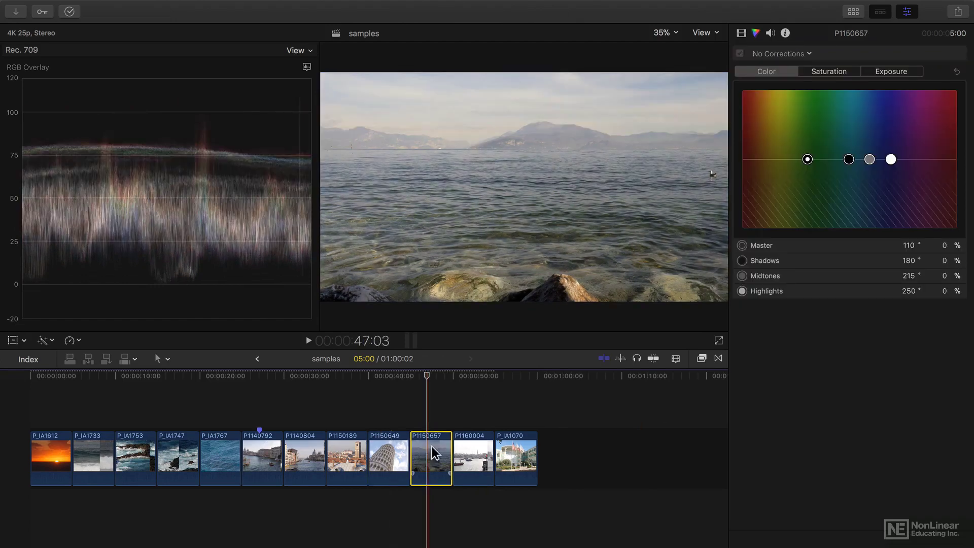
left_click(741, 34)
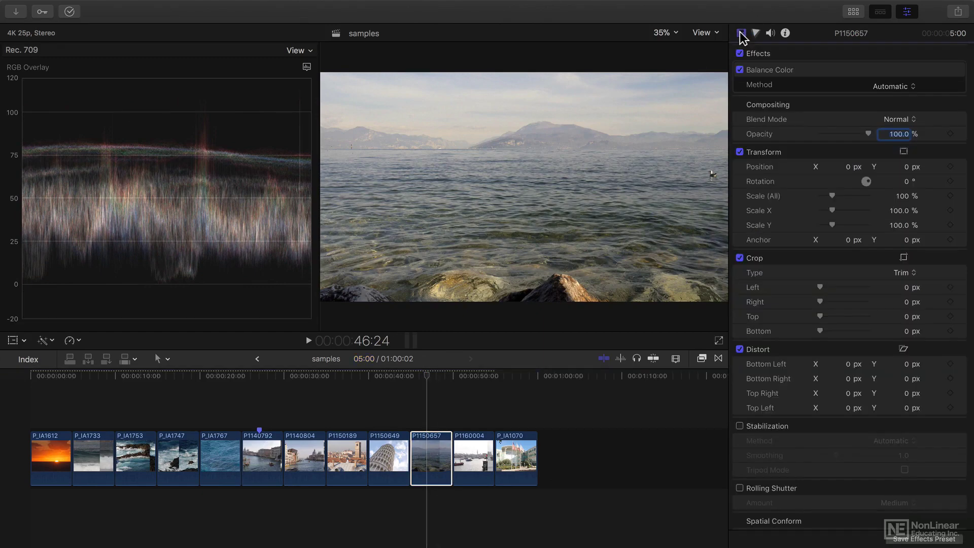
left_click(899, 89)
left_click(901, 97)
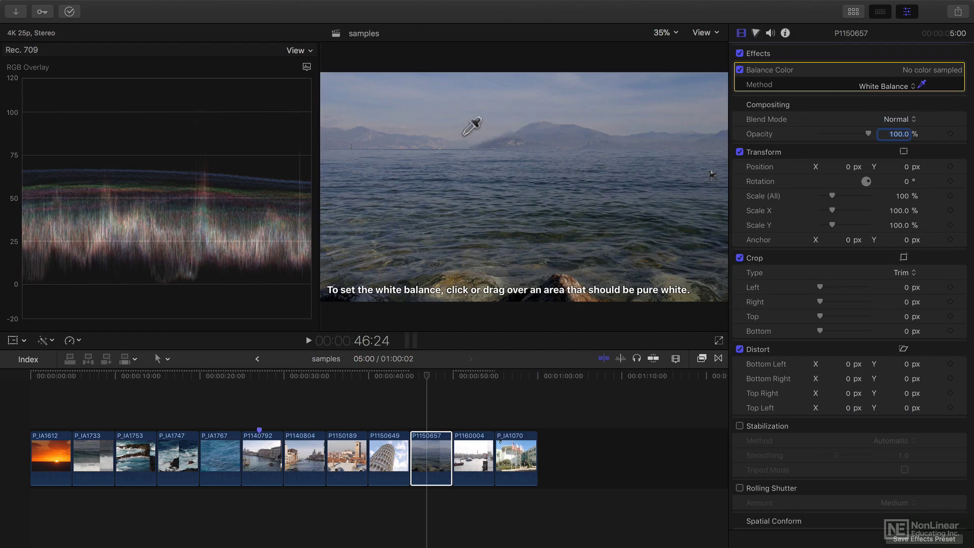
left_click(463, 135)
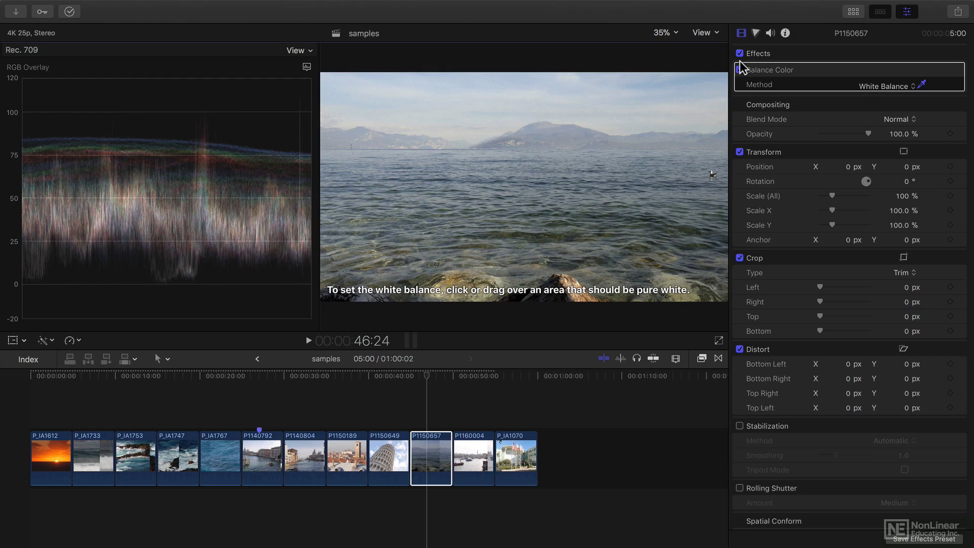
key("super+6")
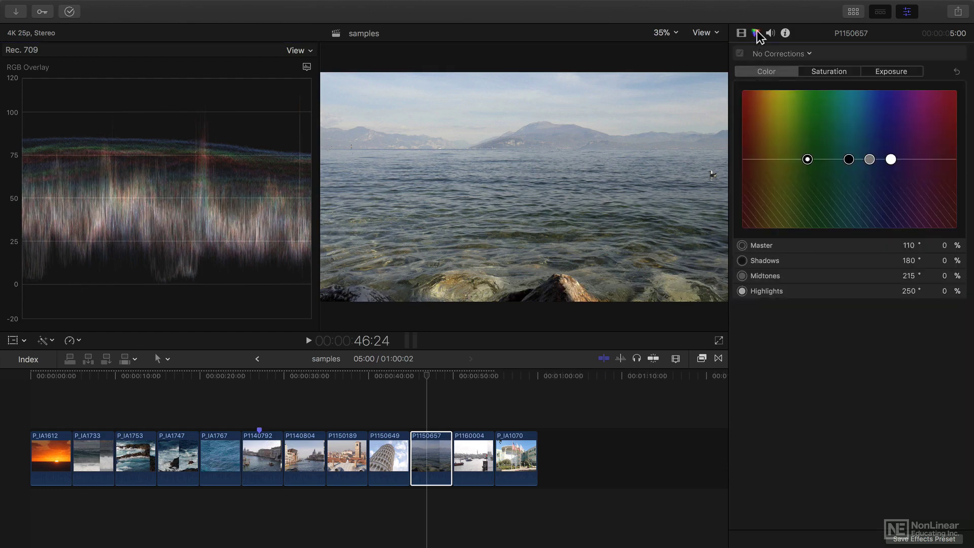
- Add Color Wheels to the lake clip, boost shadow and midtone saturation, and lift highlights toward 100
left_click(789, 55)
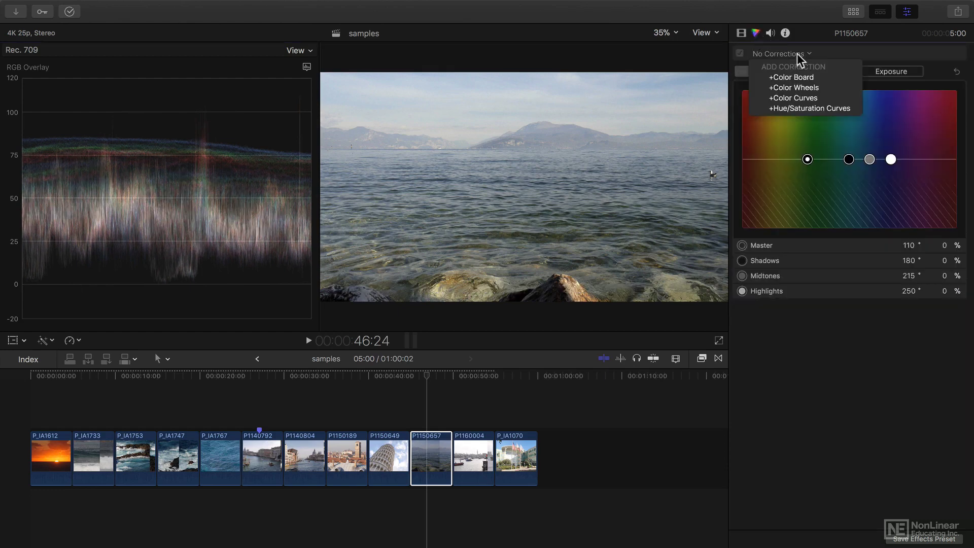
left_click(823, 88)
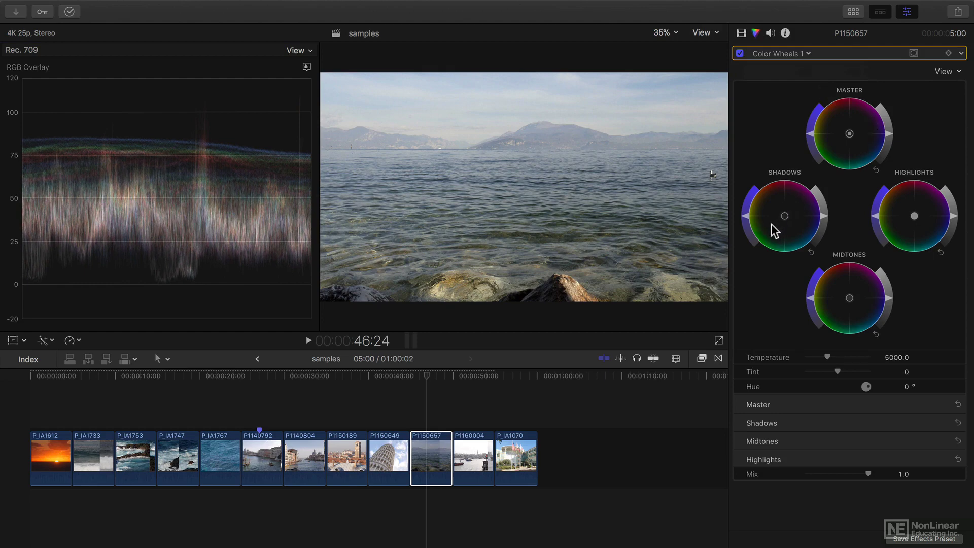
left_click_drag(746, 222, 753, 194)
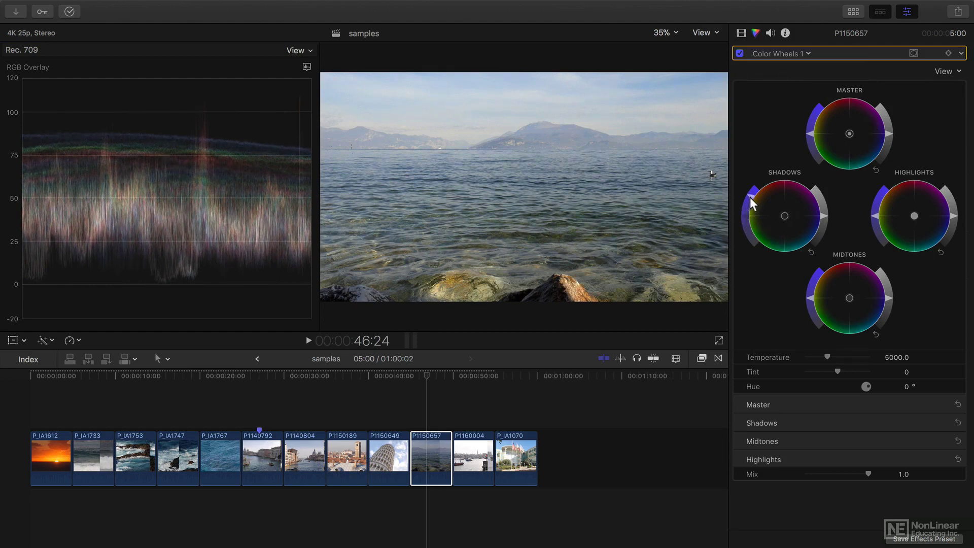
left_click_drag(807, 293, 812, 282)
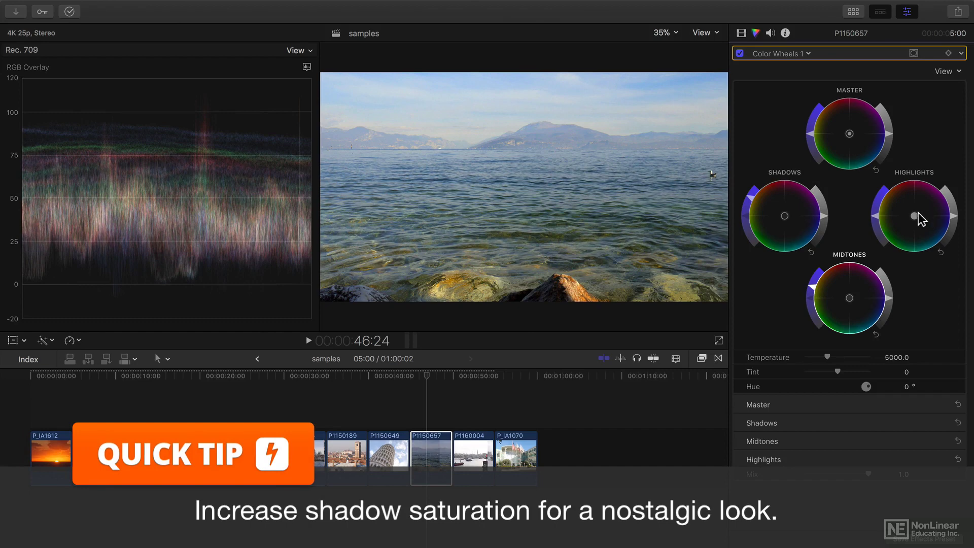
mouse_move(914, 218)
left_mouse_down()
mouse_move(927, 213)
mouse_move(907, 231)
mouse_move(905, 207)
mouse_move(924, 219)
left_mouse_up()
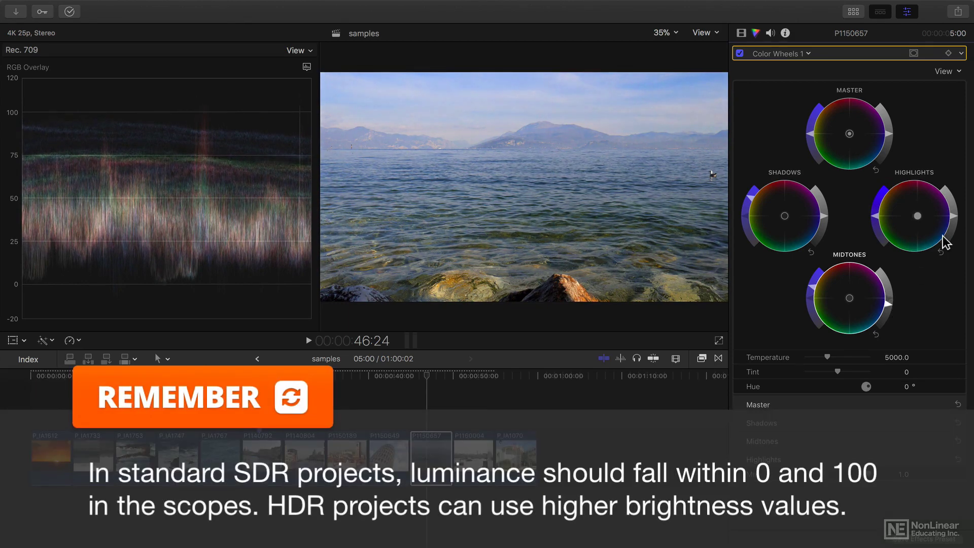
left_click_drag(955, 220, 954, 214)
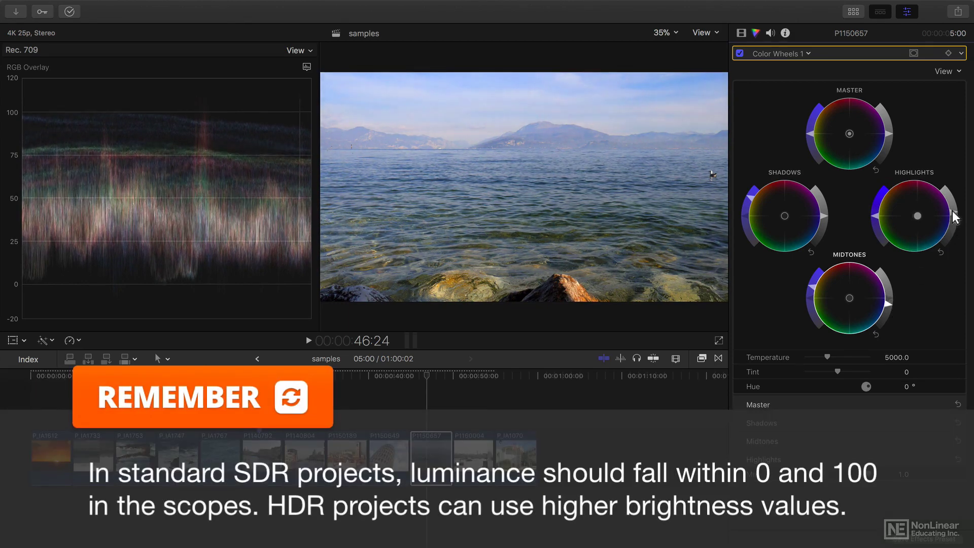
left_click(189, 134)
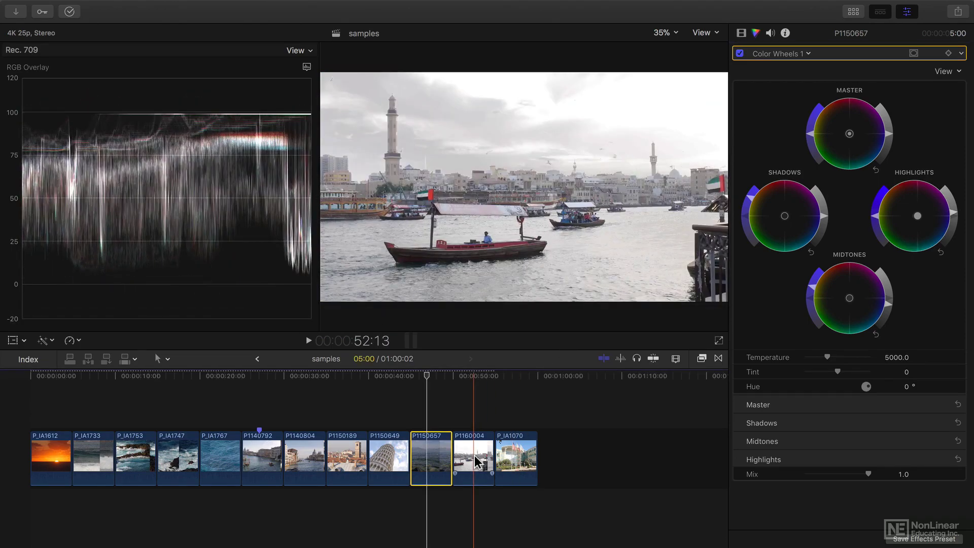
- Add a Color Wheels correction to clip P_IA1070 with Temperature 4119 and Tint -8
left_click(511, 457)
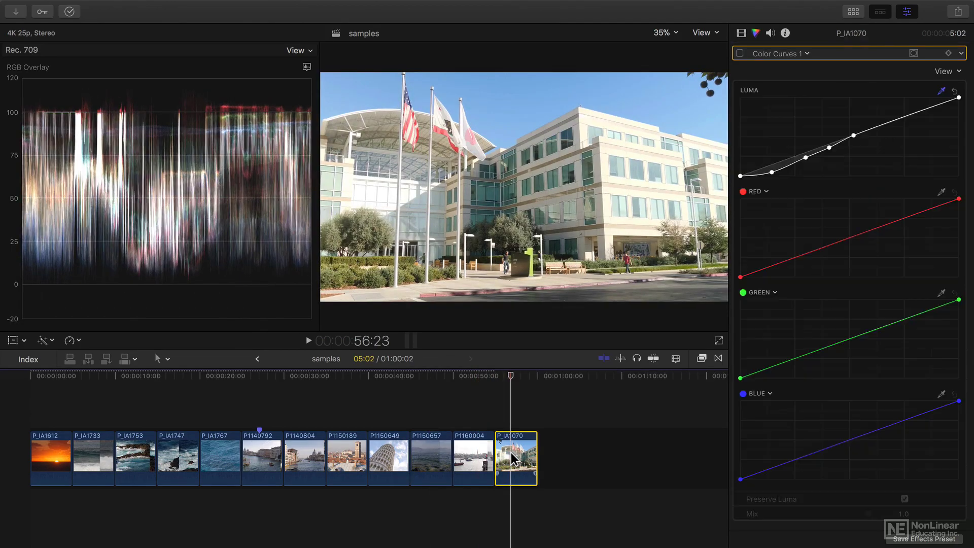
left_click(800, 53)
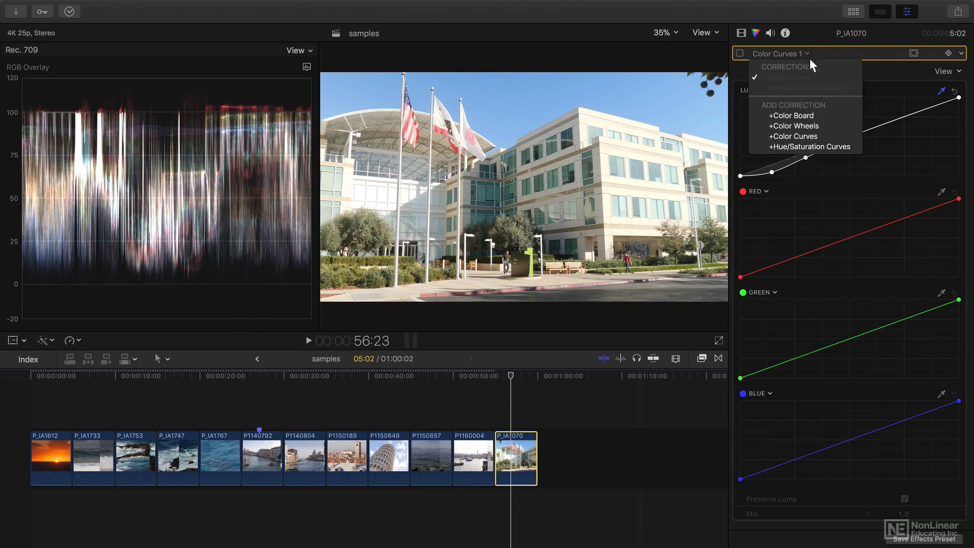
left_click(817, 126)
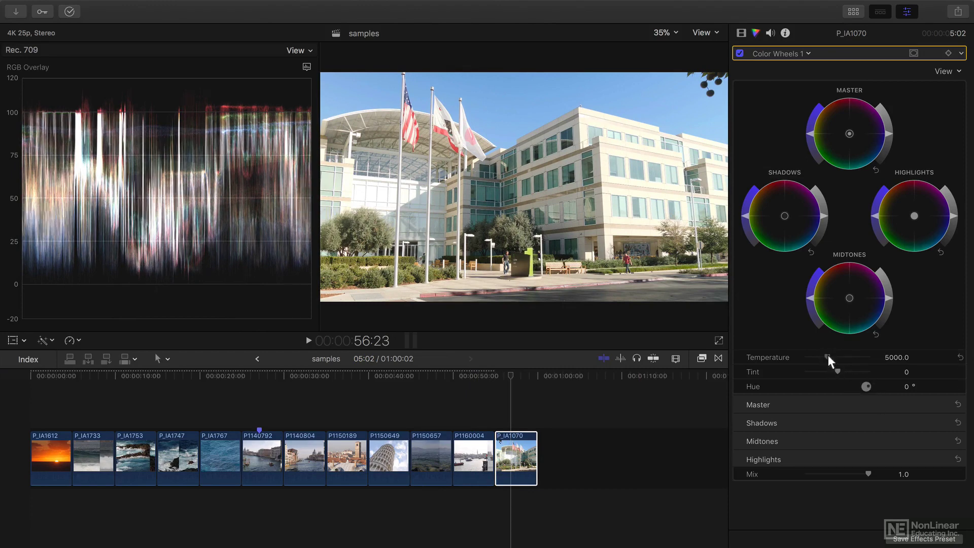
mouse_move(828, 357)
left_mouse_down()
mouse_move(851, 359)
mouse_move(807, 354)
mouse_move(848, 354)
mouse_move(827, 356)
mouse_move(845, 354)
mouse_move(828, 356)
mouse_move(835, 371)
mouse_move(815, 370)
mouse_move(860, 370)
mouse_move(833, 369)
mouse_move(820, 356)
left_mouse_up()
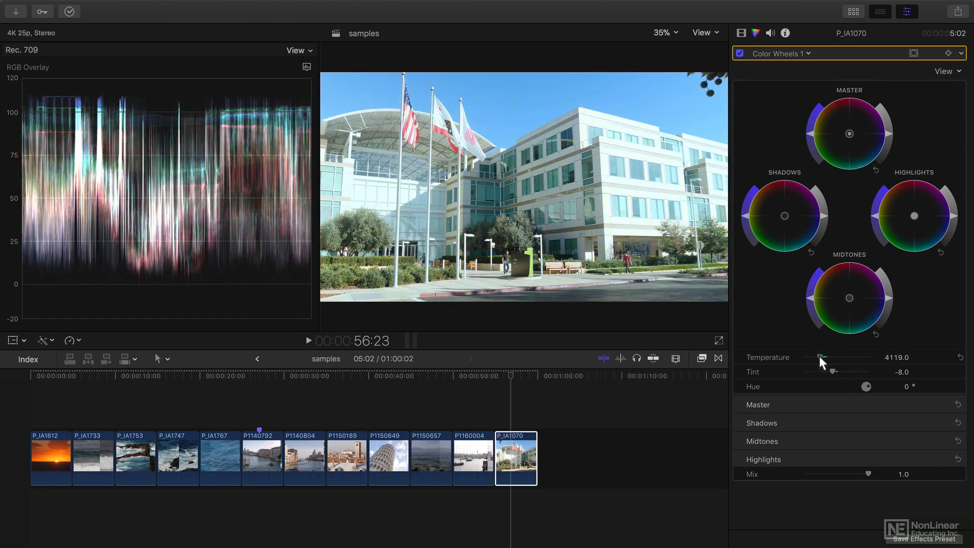
- Compare the grade toggled off and on, switch the scope to Vectorscope, and set Hue to 5.0°
left_click(739, 53)
left_click(740, 54)
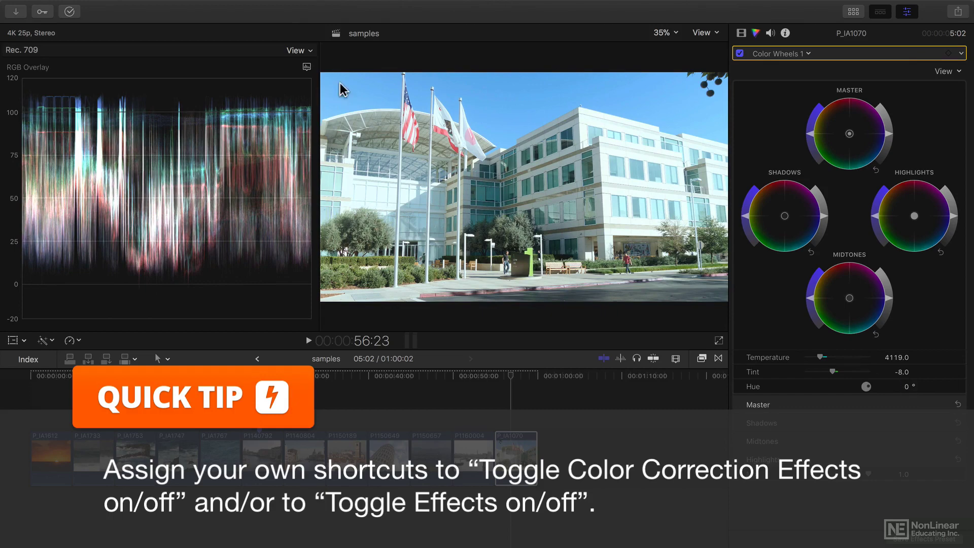
left_click(306, 67)
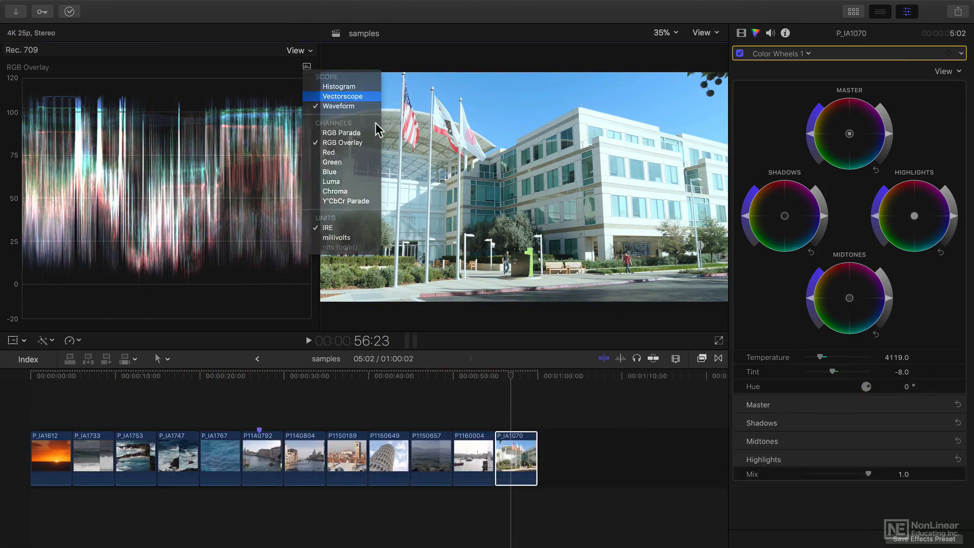
left_click(343, 96)
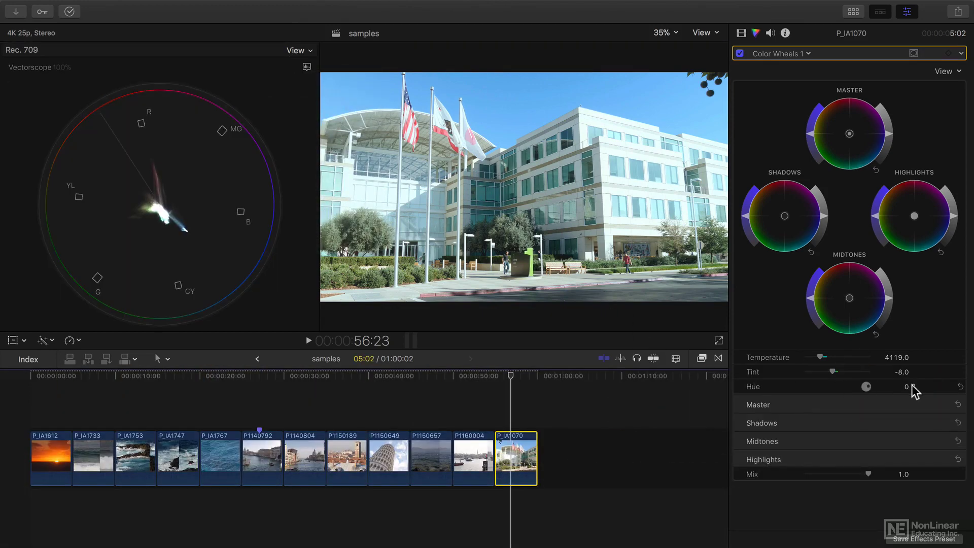
left_click_drag(911, 389, 907, 386)
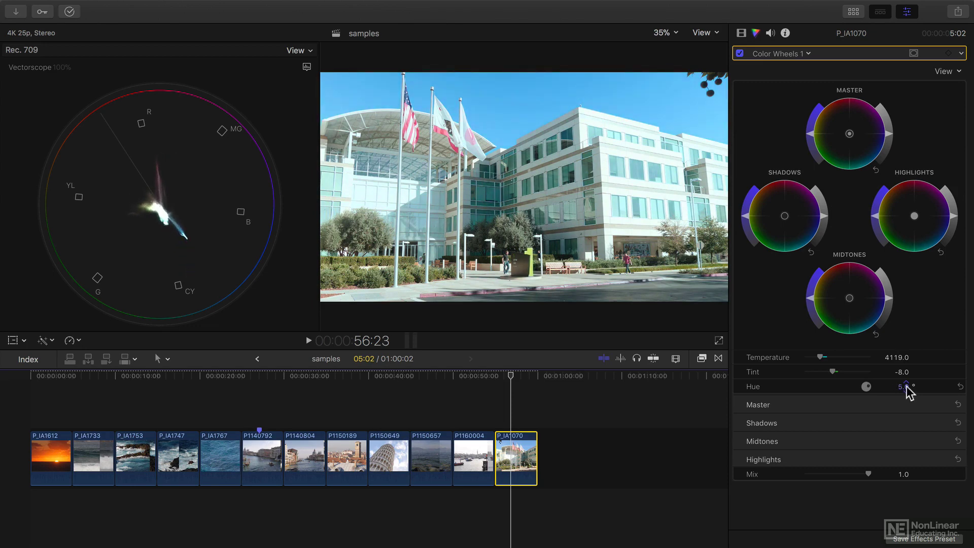
- Expand the numeric Color, Saturation and Brightness controls for Master, Shadows, Midtones and Highlights
left_click(944, 405)
left_click(944, 464)
scroll(947, 480, "down", 2)
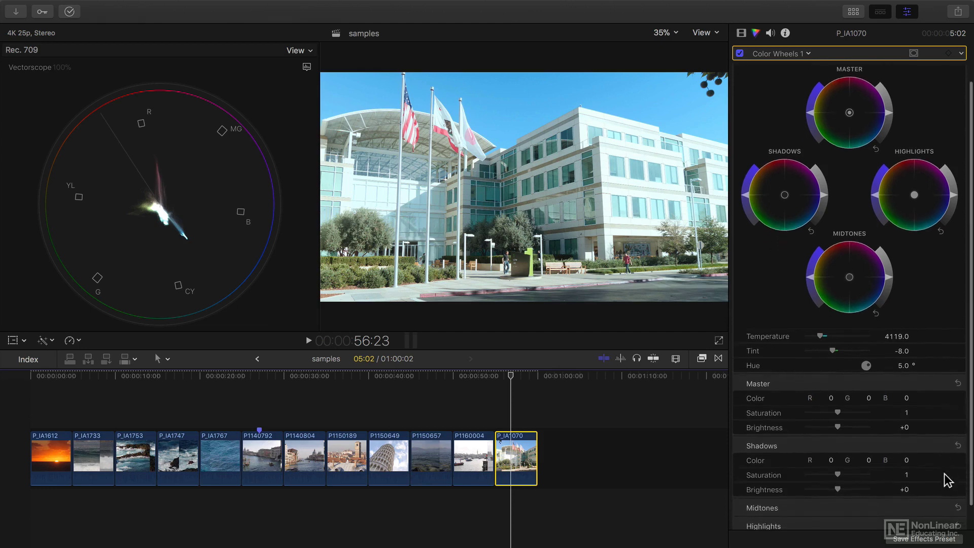
scroll(946, 479, "down", 3)
left_click(946, 483)
scroll(946, 484, "down", 2)
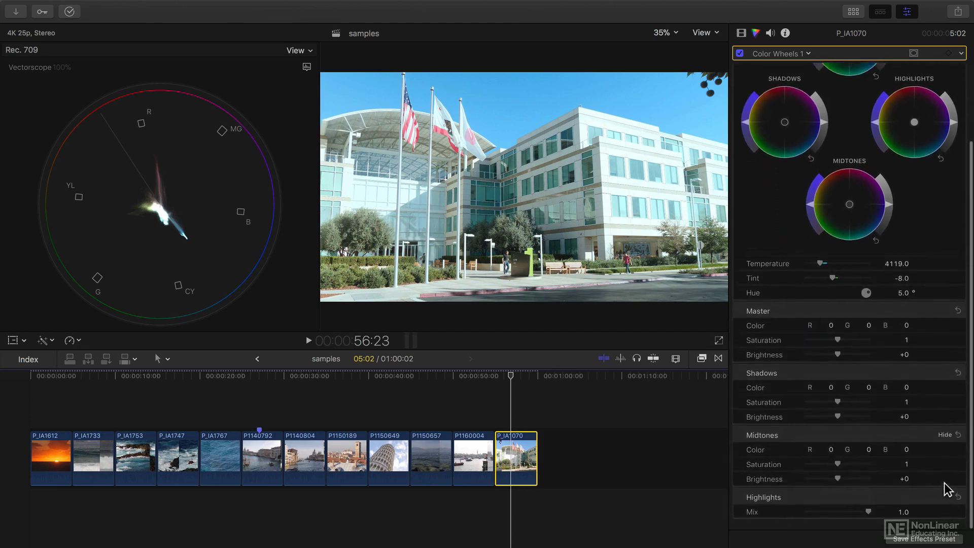
left_click(946, 495)
scroll(909, 420, "down", 2)
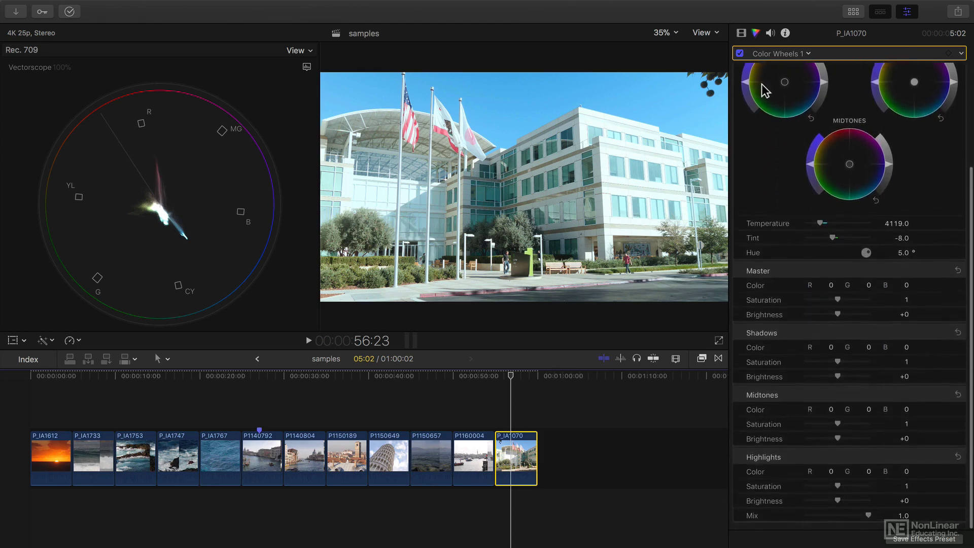
scroll(765, 90, "up", 6)
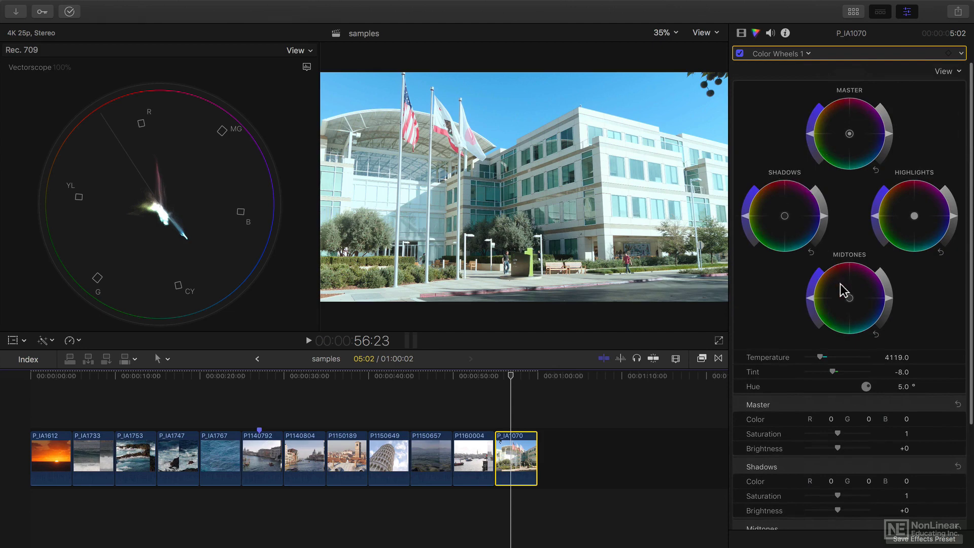
scroll(812, 257, "down", 6)
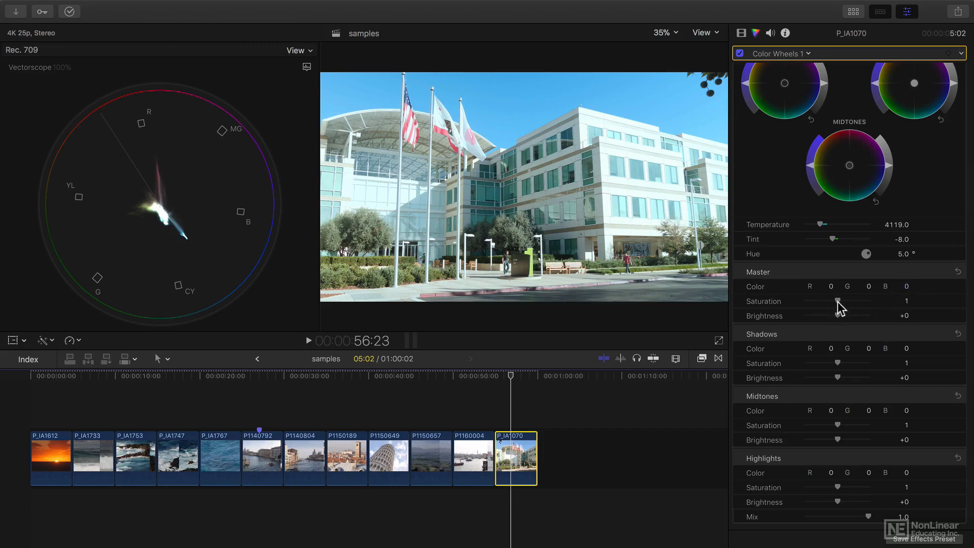
scroll(836, 306, "up", 2)
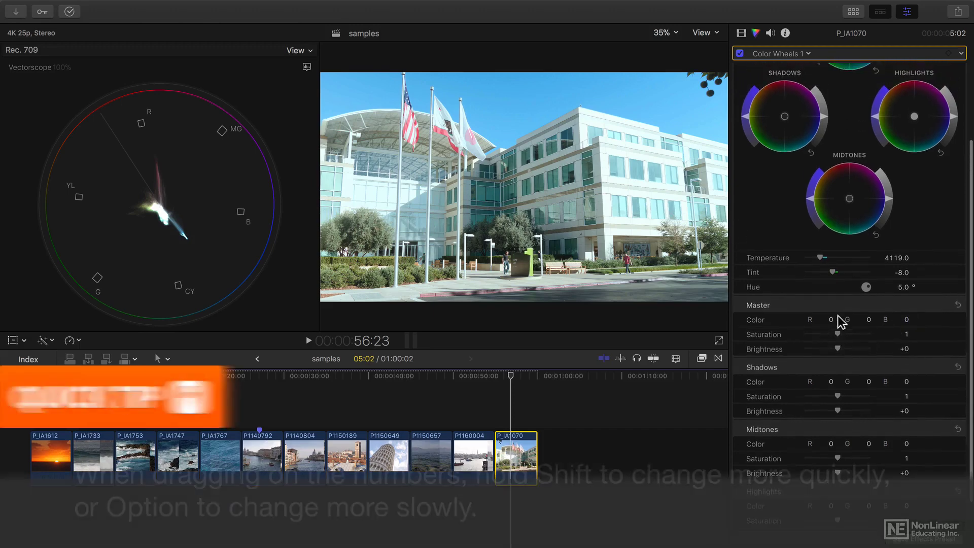
- Set Master Color R to 2, Shadows G 18 and B 8, Shadows Saturation 0.99, Brightness +0.06
mouse_move(829, 319)
left_mouse_down()
mouse_move(829, 338)
mouse_move(829, 311)
mouse_move(829, 330)
left_mouse_up()
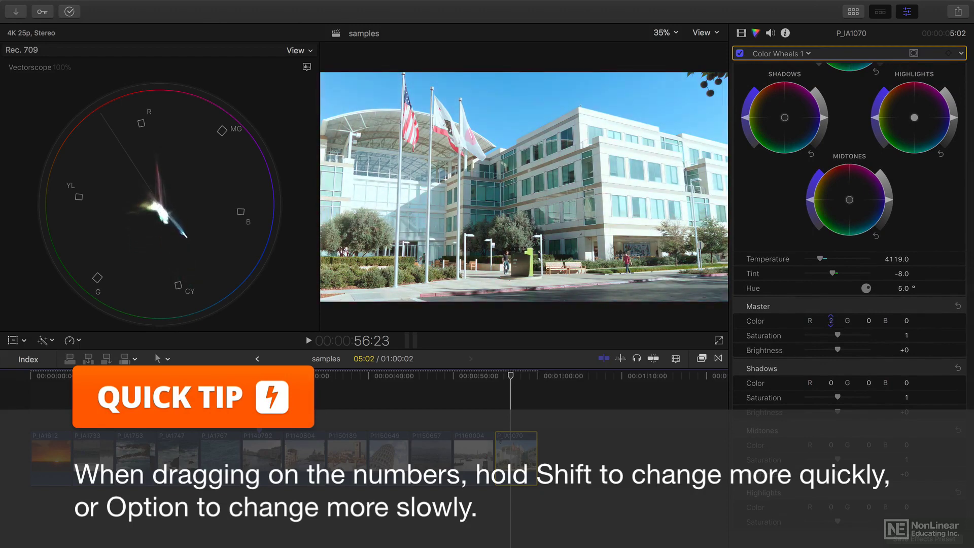
mouse_move(832, 388)
left_mouse_down()
mouse_move(832, 380)
mouse_move(880, 387)
mouse_move(867, 383)
mouse_move(907, 374)
left_mouse_up()
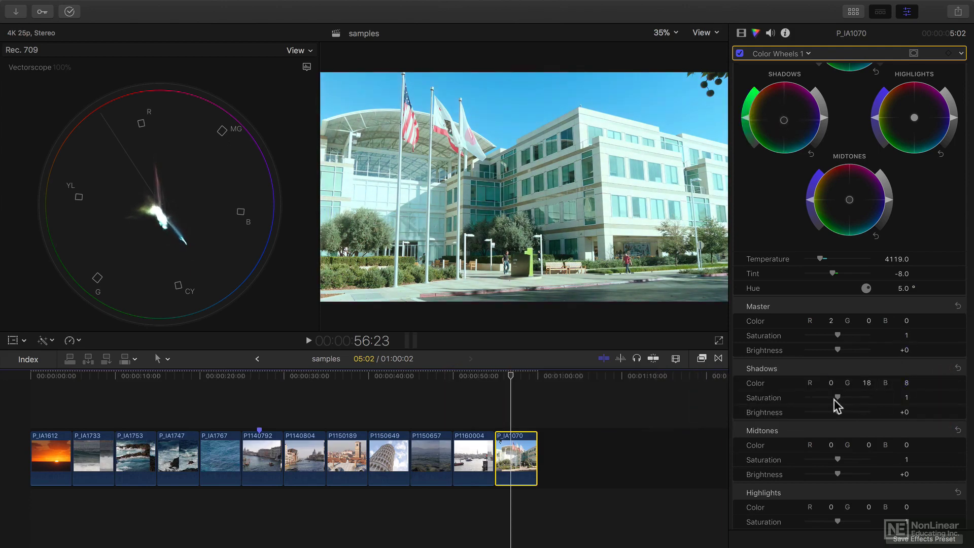
mouse_move(838, 398)
left_mouse_down()
mouse_move(829, 398)
mouse_move(837, 395)
mouse_move(840, 411)
left_mouse_up()
scroll(839, 412, "down", 3)
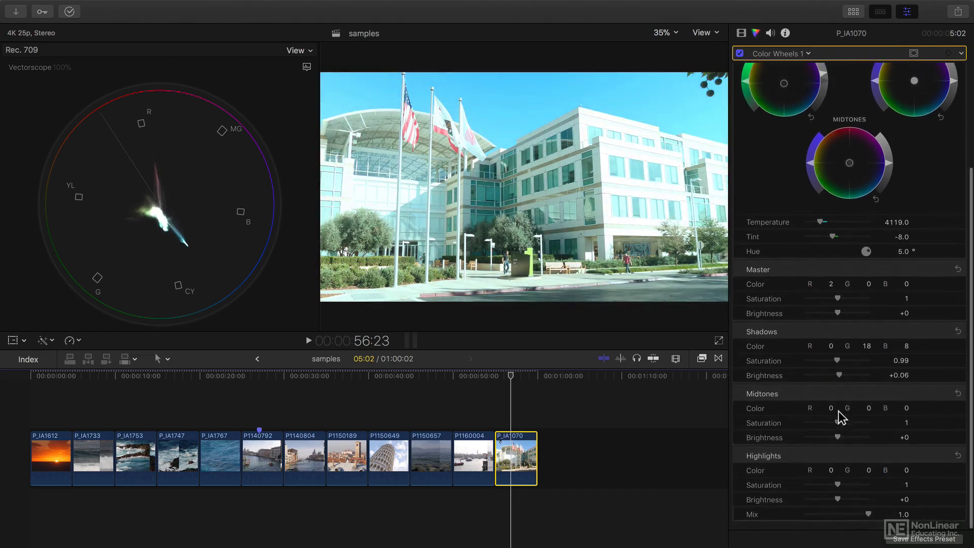
scroll(838, 410, "up", 5)
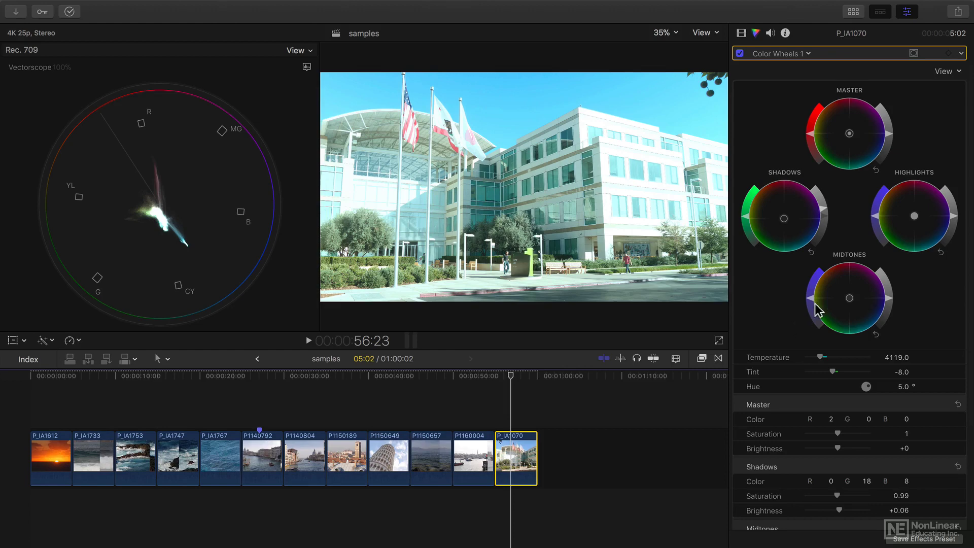
- Switch Color Wheels to Single Wheels view, cycle through Shadows, Midtones and Highlights, ending on Master
left_click(949, 71)
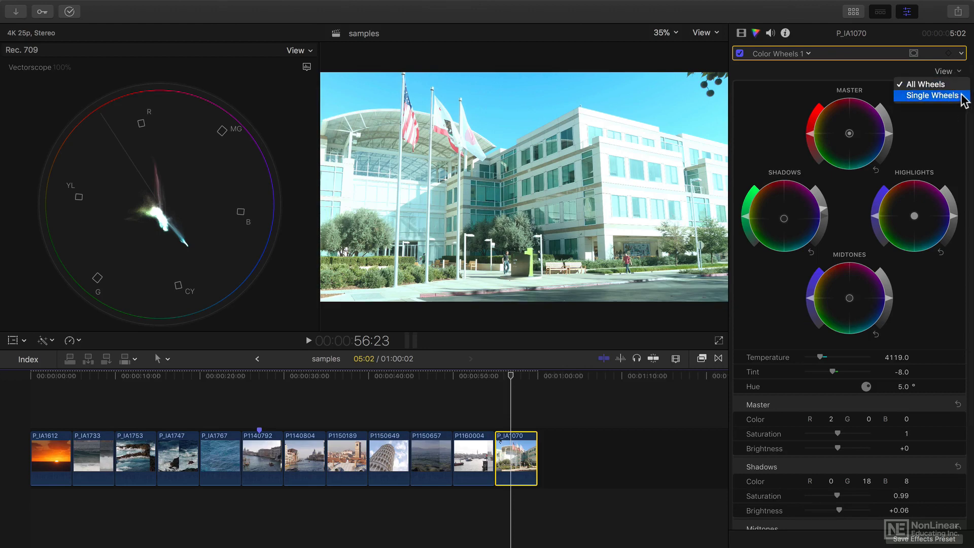
left_click(961, 96)
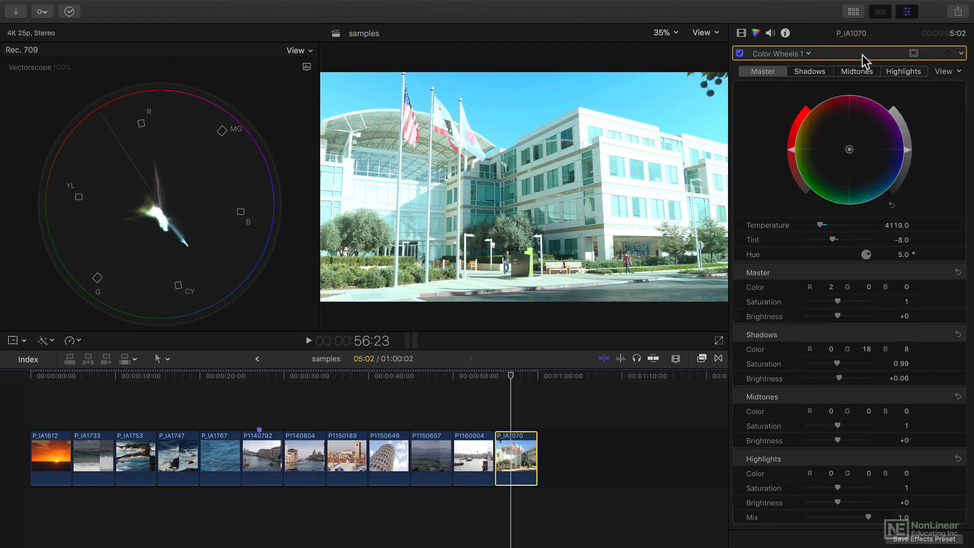
left_click(804, 71)
left_click(856, 69)
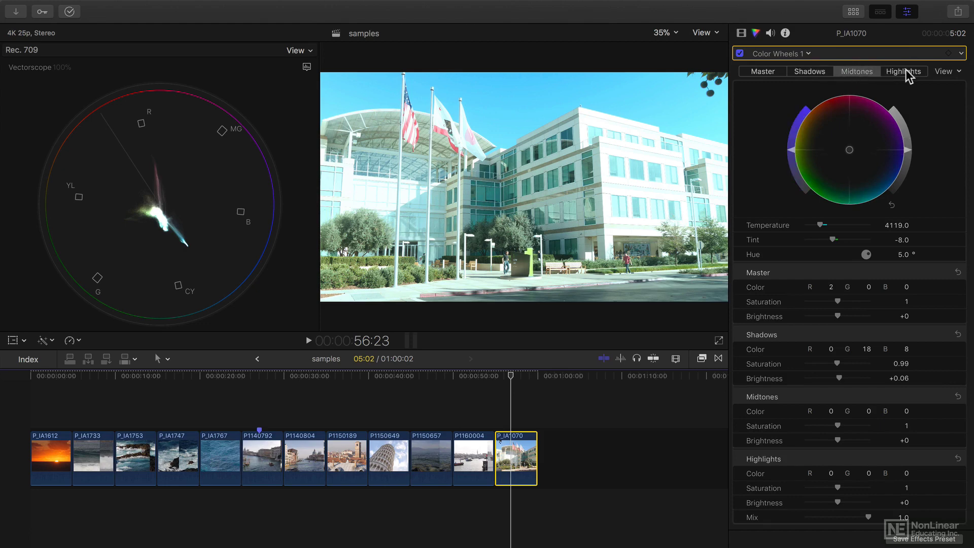
left_click(905, 69)
left_click(863, 71)
left_click(807, 71)
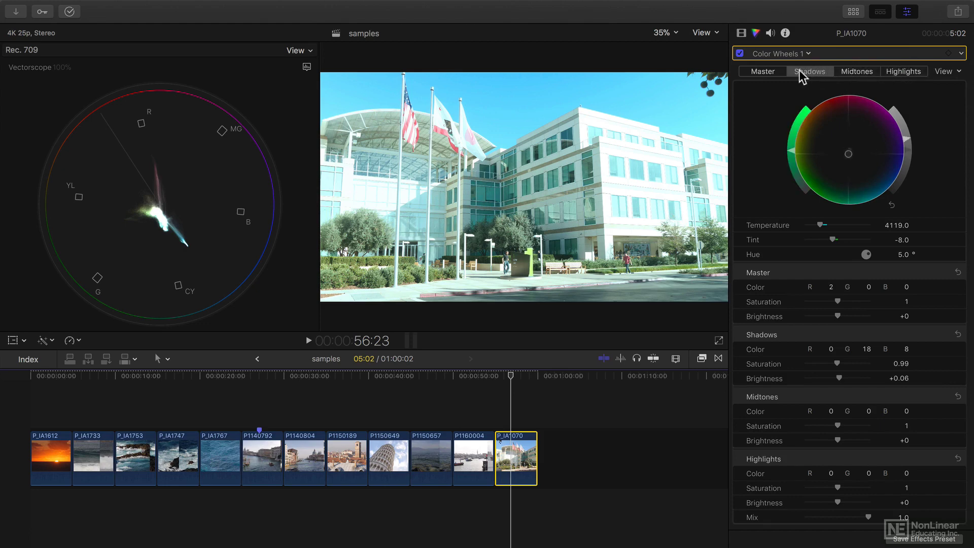
left_click(766, 72)
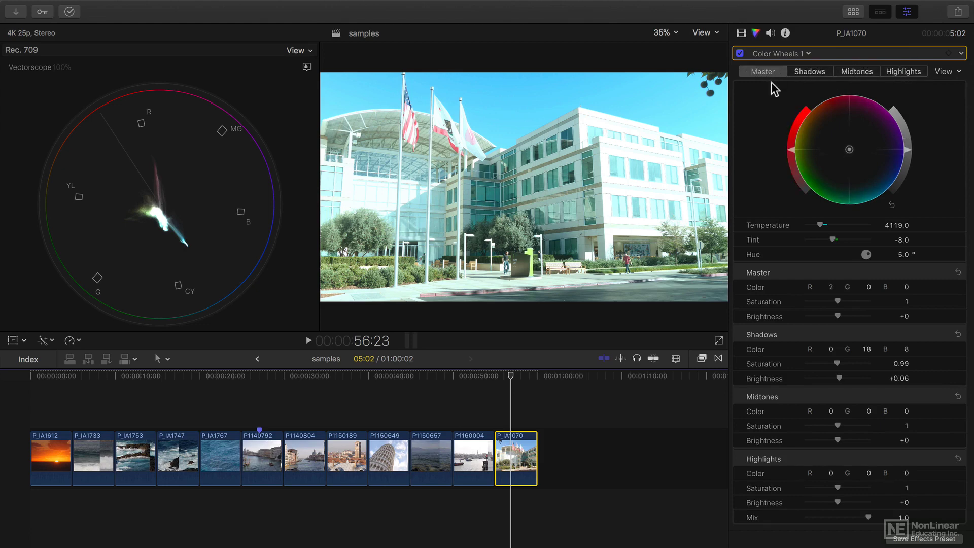